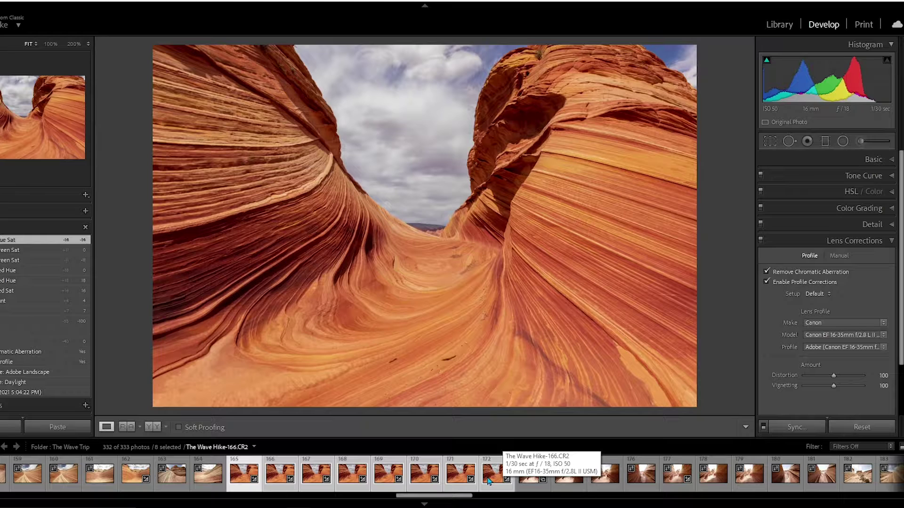
# Open the eight selected Wave Hike photos as layers of one document in Photoshop
pyautogui.rightClick(297, 493)
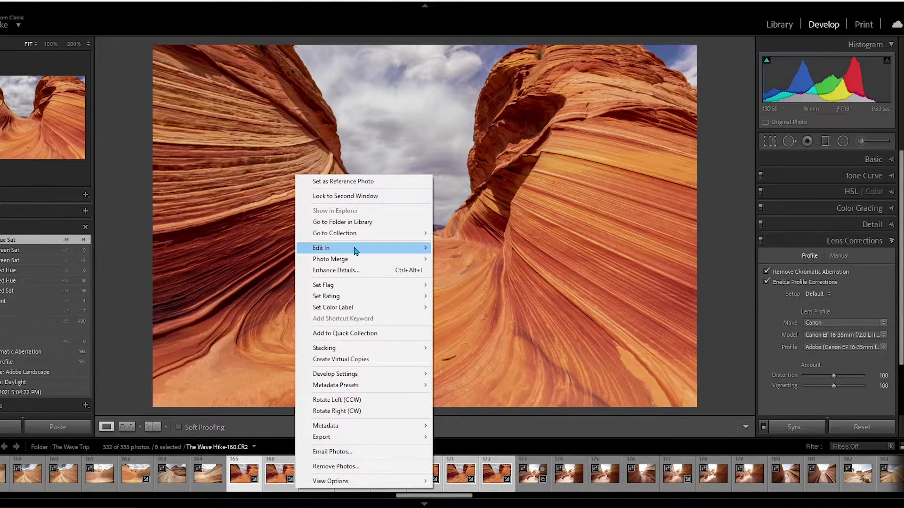
pyautogui.moveTo(356, 248)
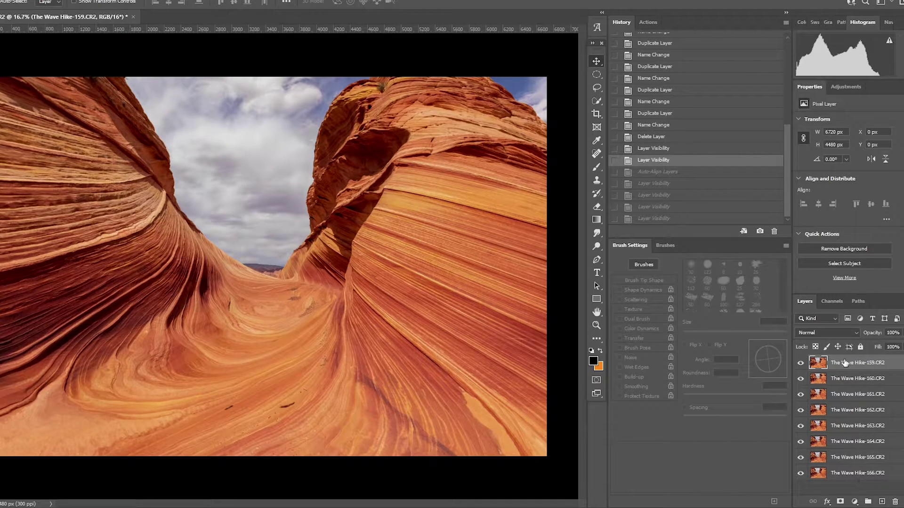
# Hide the photo layers one by one from The Wave Hike-159 down to The Wave Hike-166 to compare their framing
pyautogui.click(800, 363)
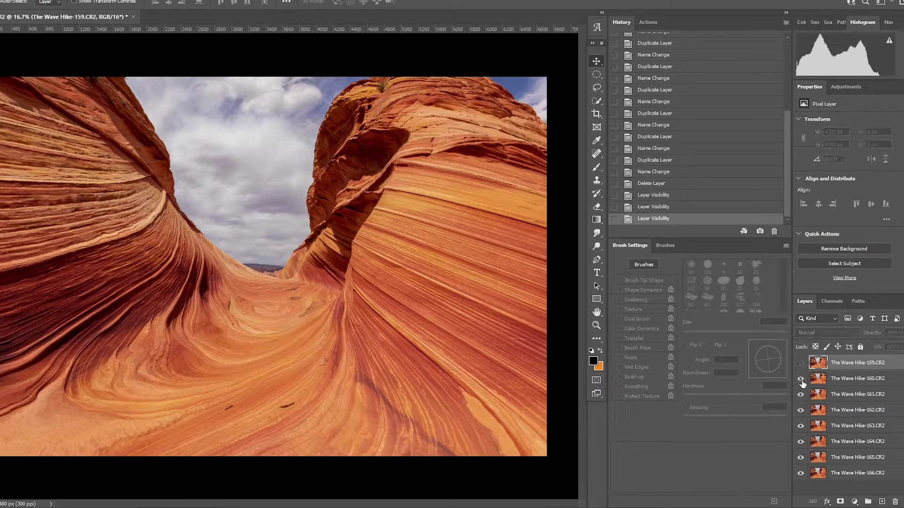
pyautogui.click(801, 379)
pyautogui.click(801, 395)
pyautogui.click(801, 426)
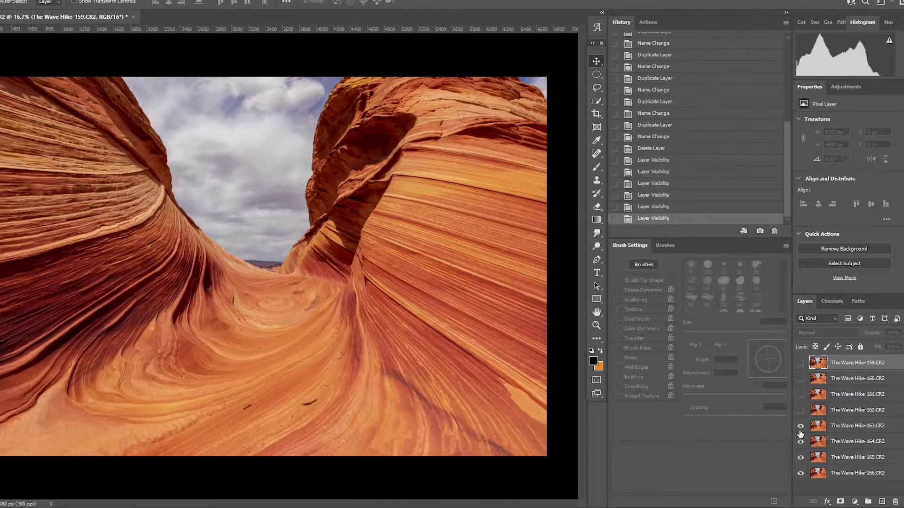
pyautogui.click(801, 442)
pyautogui.click(801, 458)
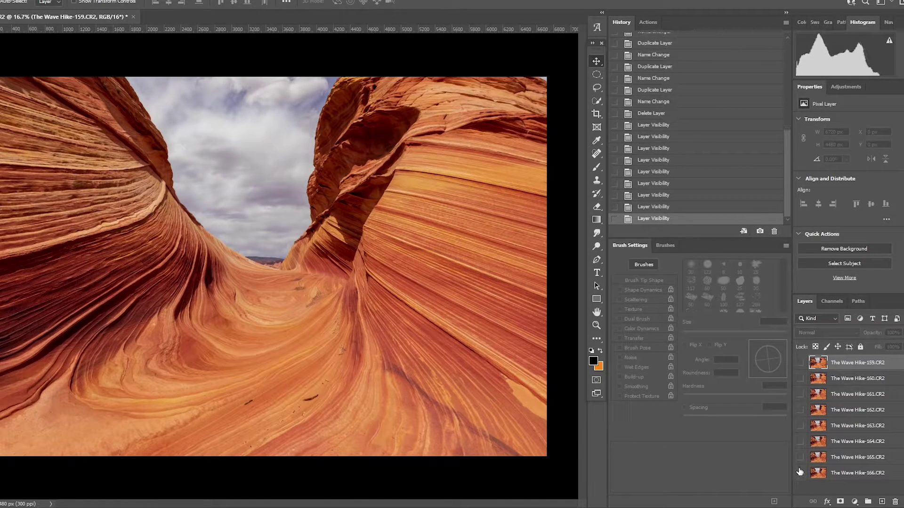
pyautogui.click(800, 473)
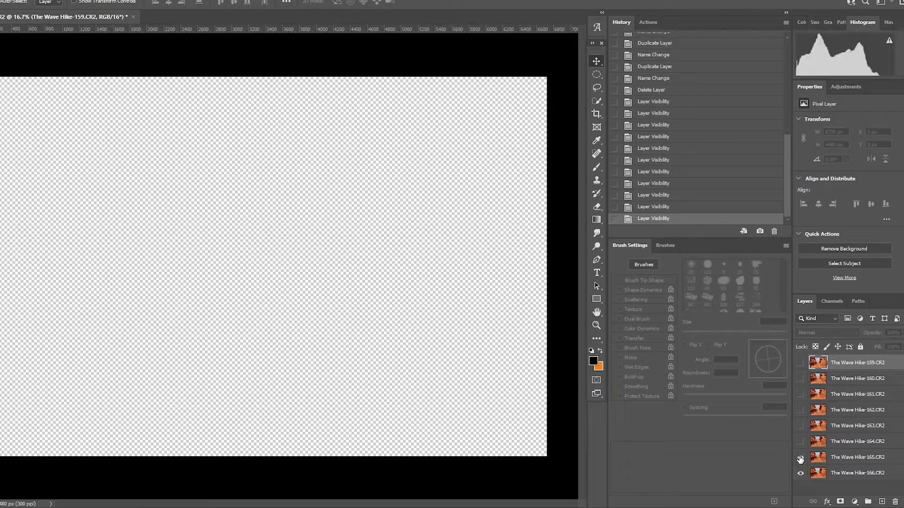
# Make all eight photo layers visible again
pyautogui.click(800, 443)
pyautogui.click(800, 427)
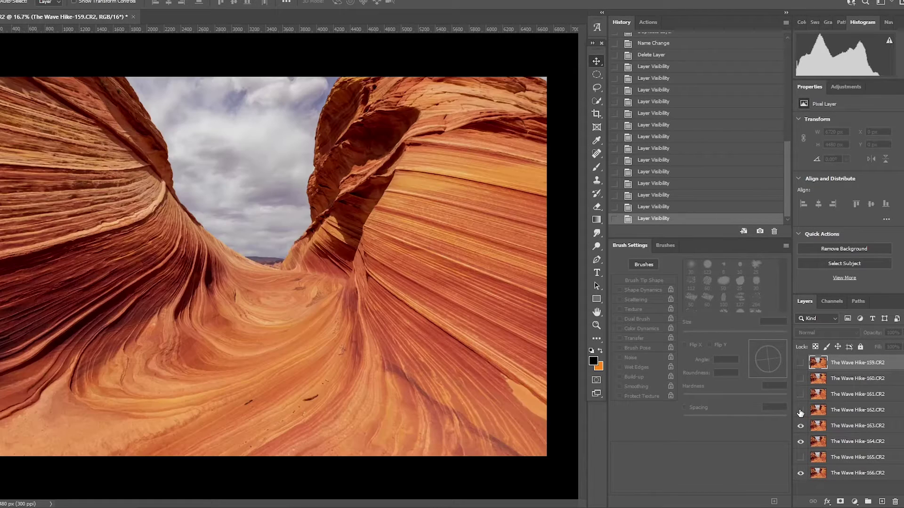
pyautogui.click(800, 410)
pyautogui.click(800, 394)
pyautogui.click(801, 379)
pyautogui.click(801, 363)
pyautogui.click(801, 457)
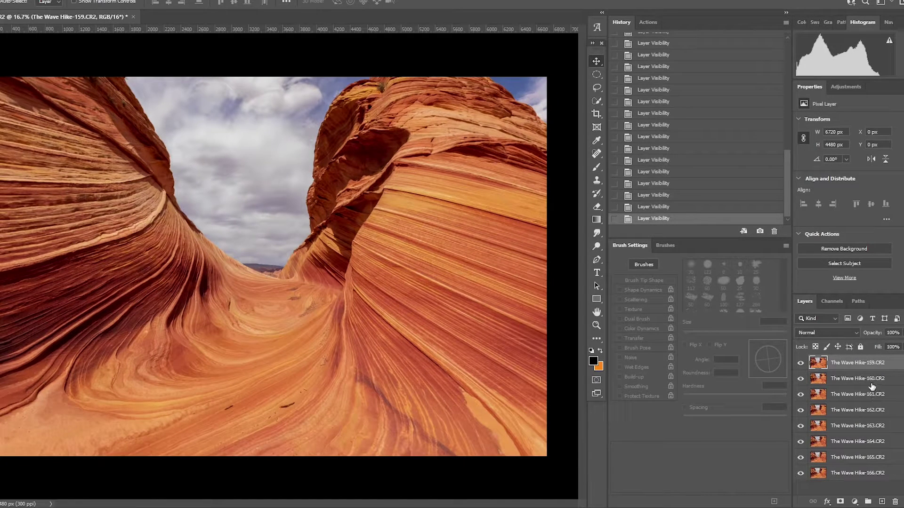
# Select all eight photo layers and auto-align them with the Auto projection
pyautogui.keyDown('shift'); pyautogui.click(869, 477); pyautogui.keyUp('shift')
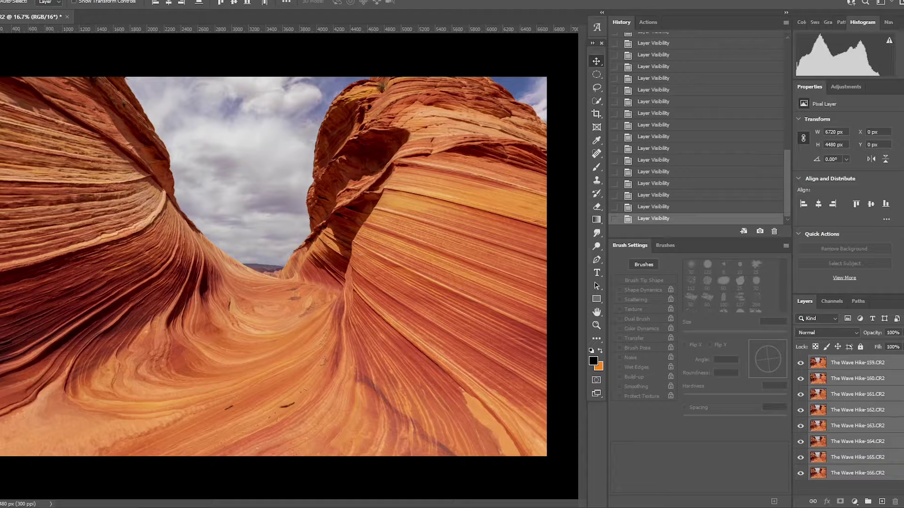
pyautogui.hotkey('alt', 'e')
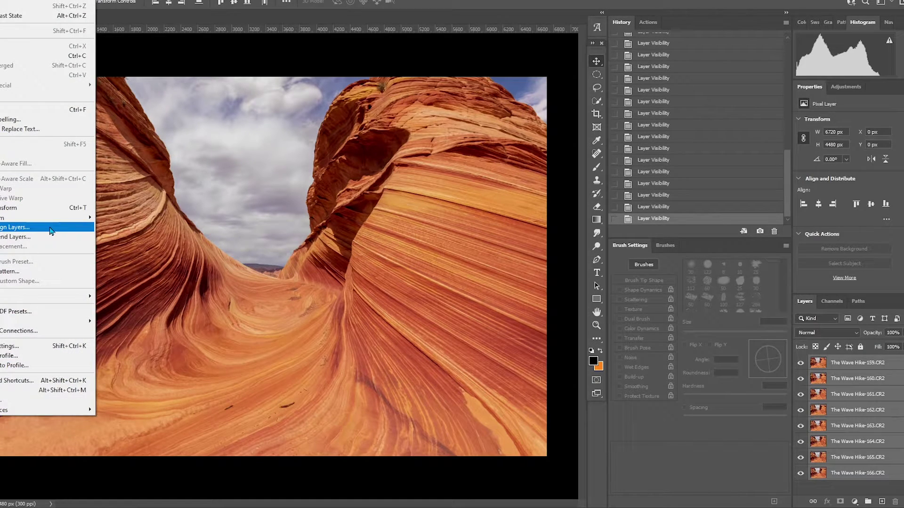
pyautogui.click(52, 229)
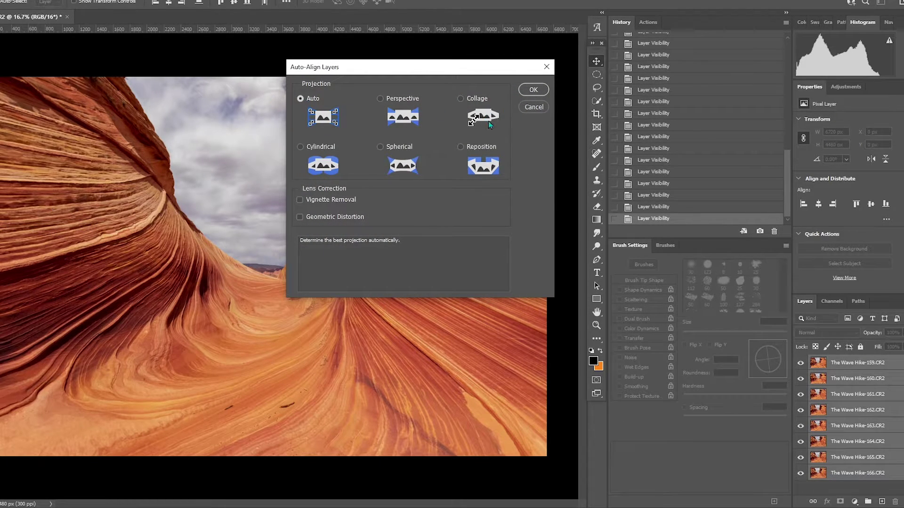
pyautogui.click(534, 90)
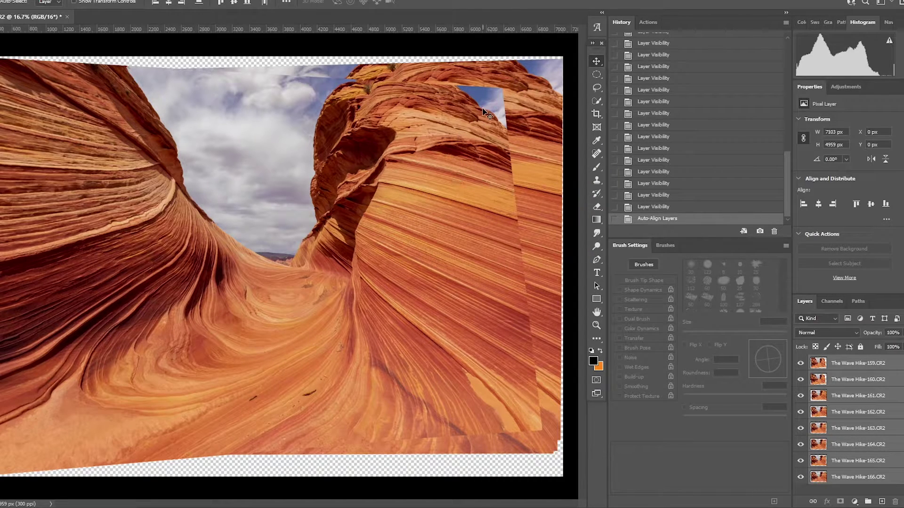
# Check the alignment by hiding layers 159 through 164 one at a time, and show 161 to 163 again
pyautogui.click(838, 365)
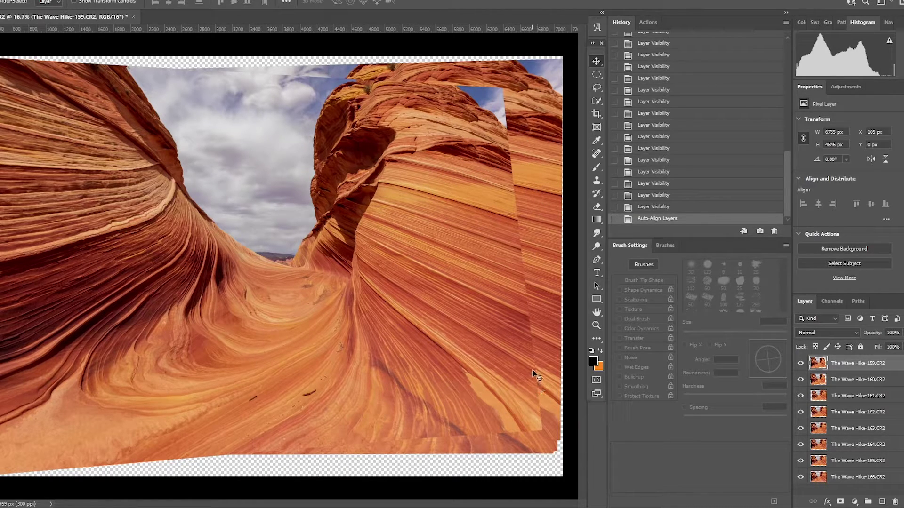
pyautogui.click(801, 364)
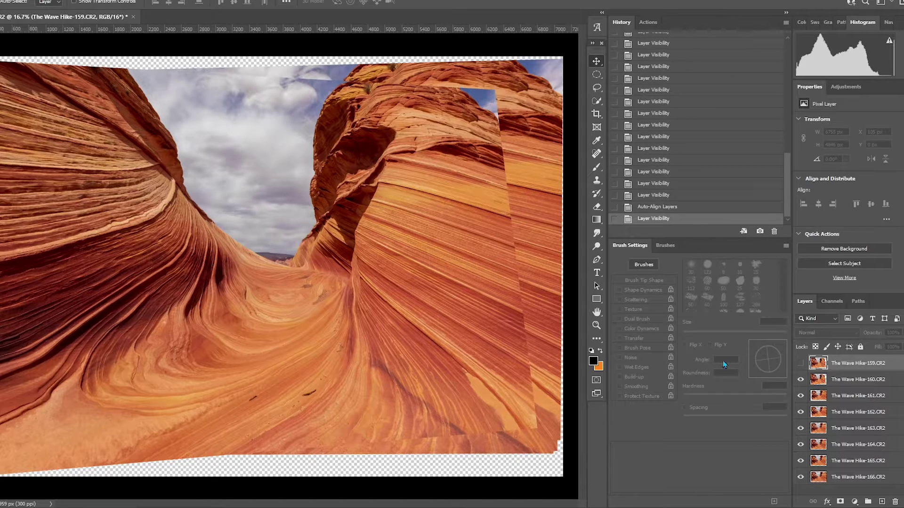
pyautogui.click(800, 380)
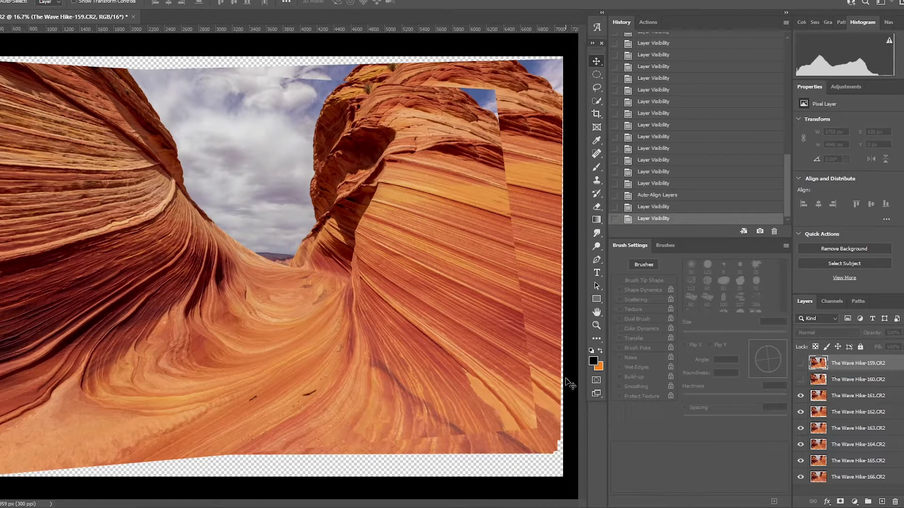
pyautogui.click(801, 397)
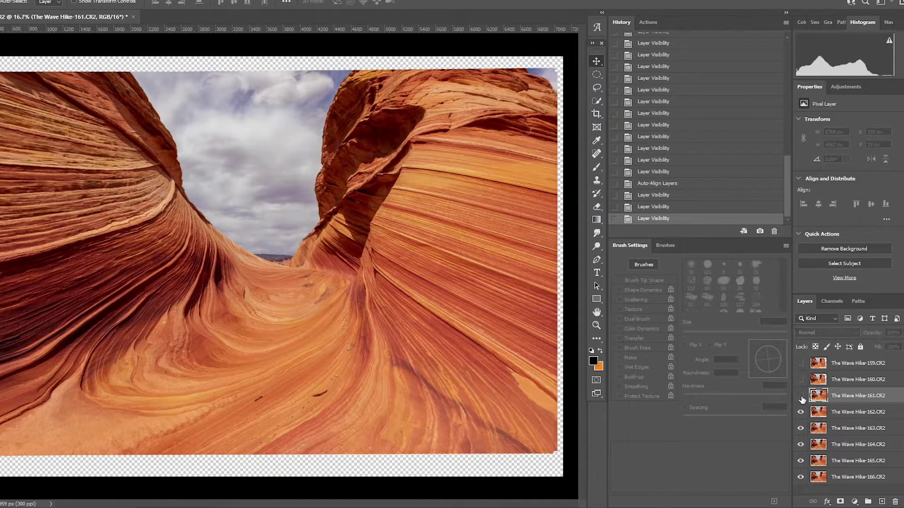
pyautogui.click(801, 397)
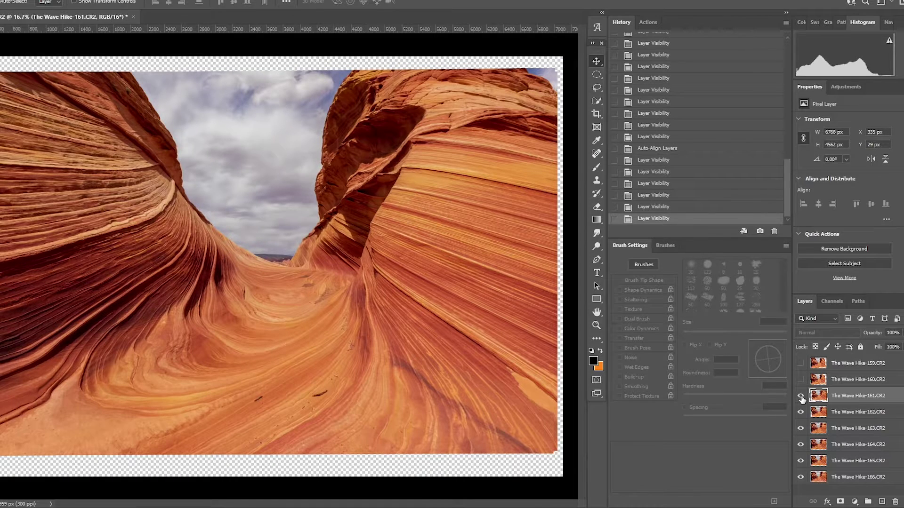
pyautogui.click(801, 412)
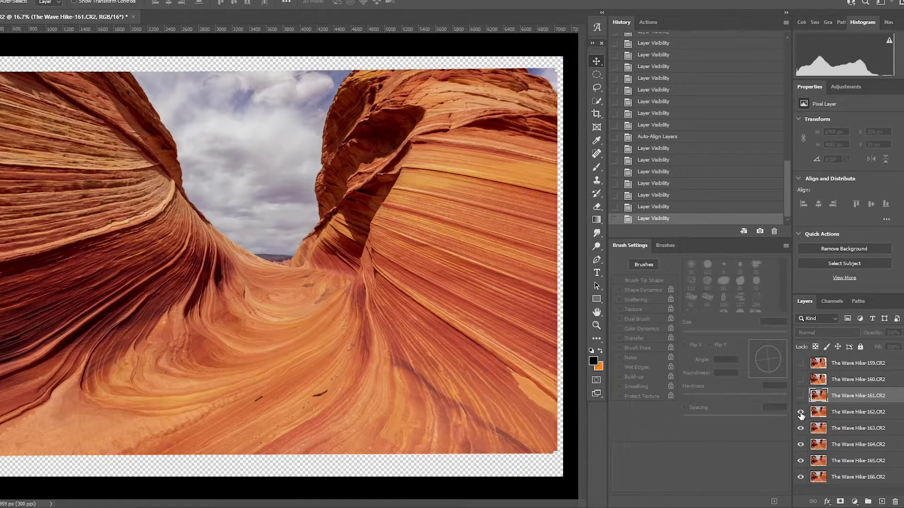
pyautogui.click(801, 429)
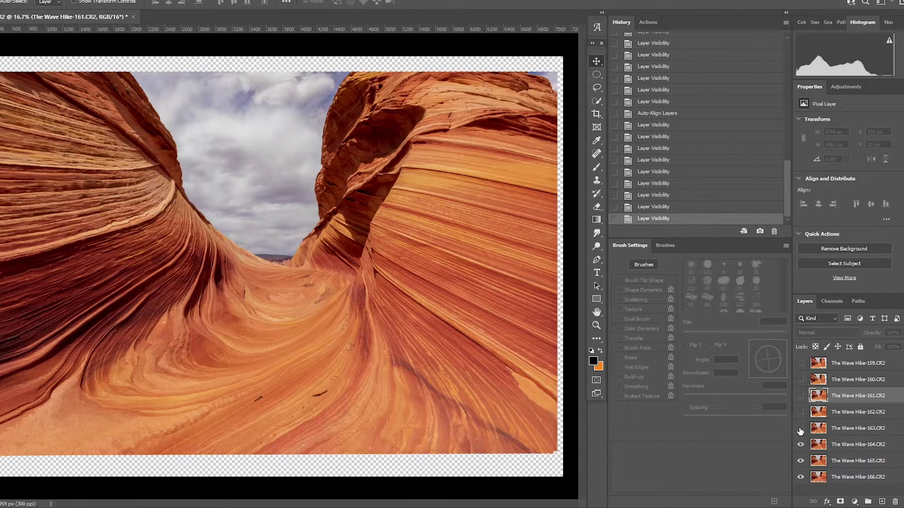
pyautogui.click(801, 444)
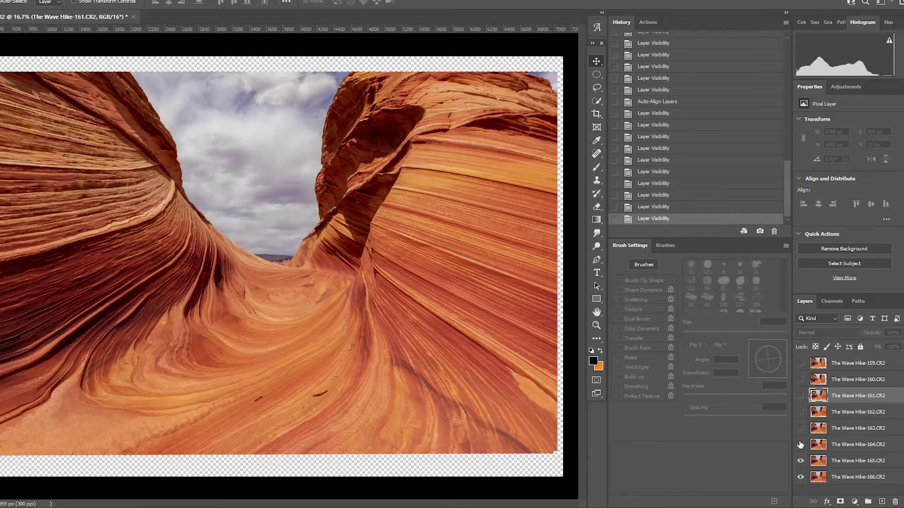
pyautogui.click(800, 429)
pyautogui.click(801, 412)
pyautogui.click(801, 395)
# Delete the two misaligned layers, The Wave Hike-159 and The Wave Hike-160
pyautogui.click(854, 365)
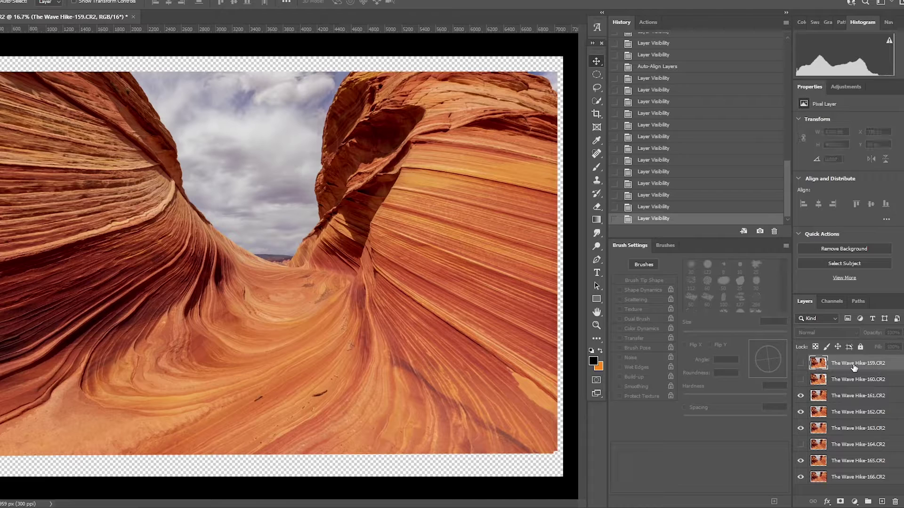
pyautogui.keyDown('shift'); pyautogui.click(846, 387); pyautogui.keyUp('shift')
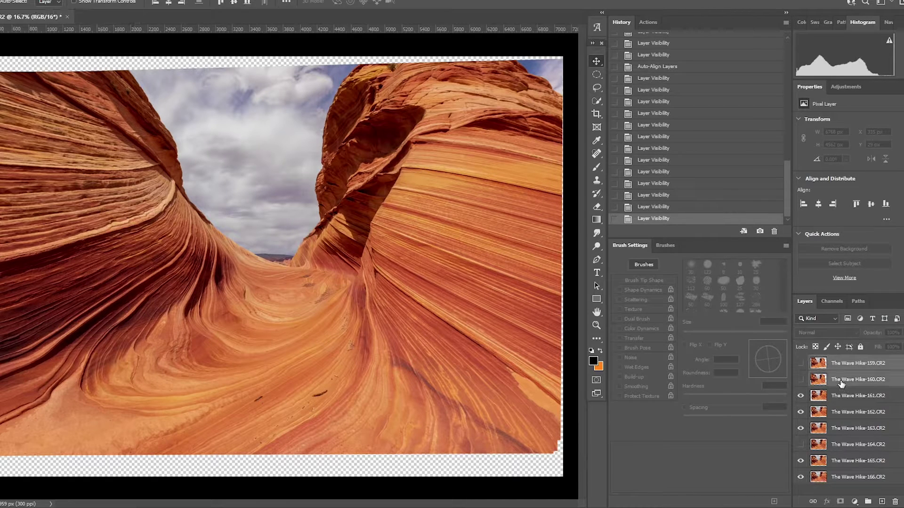
pyautogui.moveTo(845, 387); pyautogui.dragTo(896, 501)
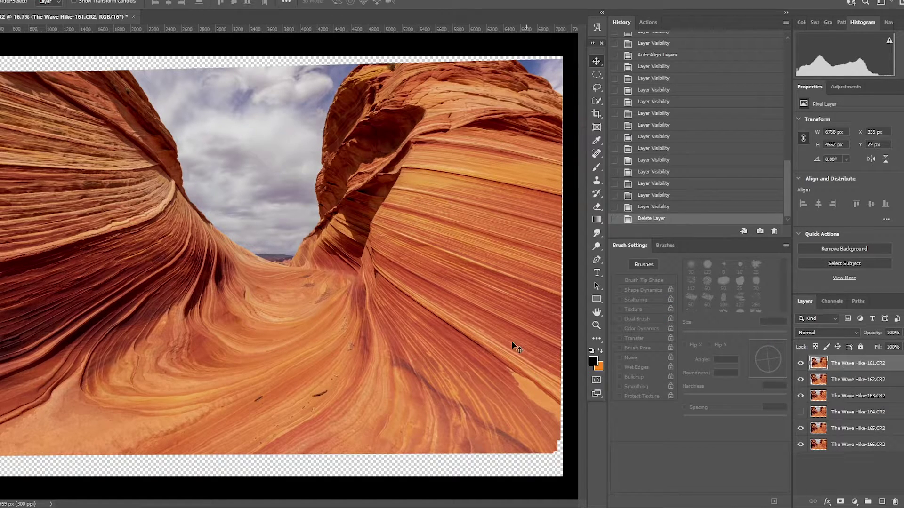
# Show layer 164 and auto-blend all six remaining layers using Stack Images with Seamless Tones and Colors
pyautogui.click(801, 413)
pyautogui.keyDown('shift'); pyautogui.click(846, 445); pyautogui.keyUp('shift')
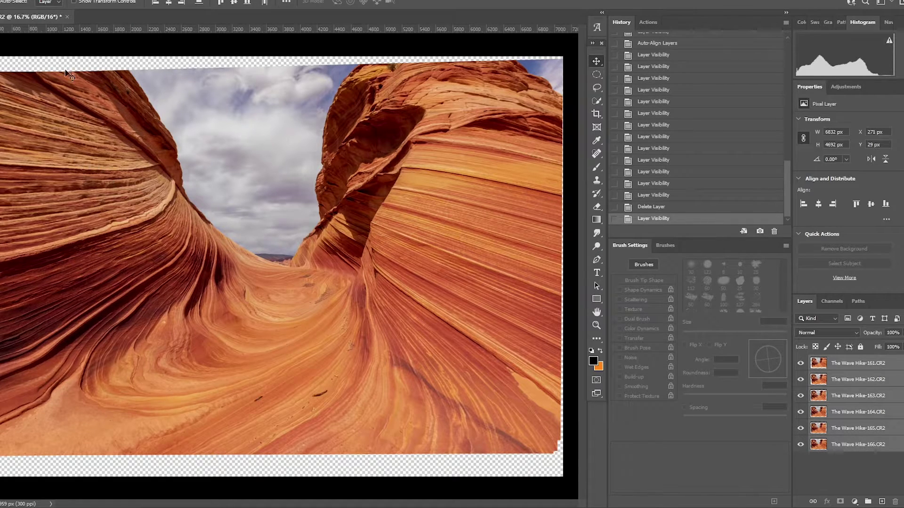
pyautogui.click(14, 1)
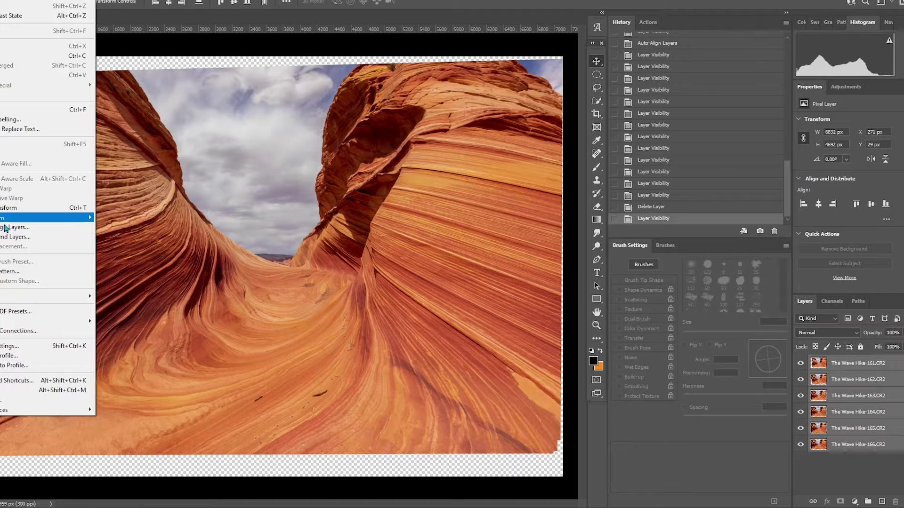
pyautogui.click(43, 239)
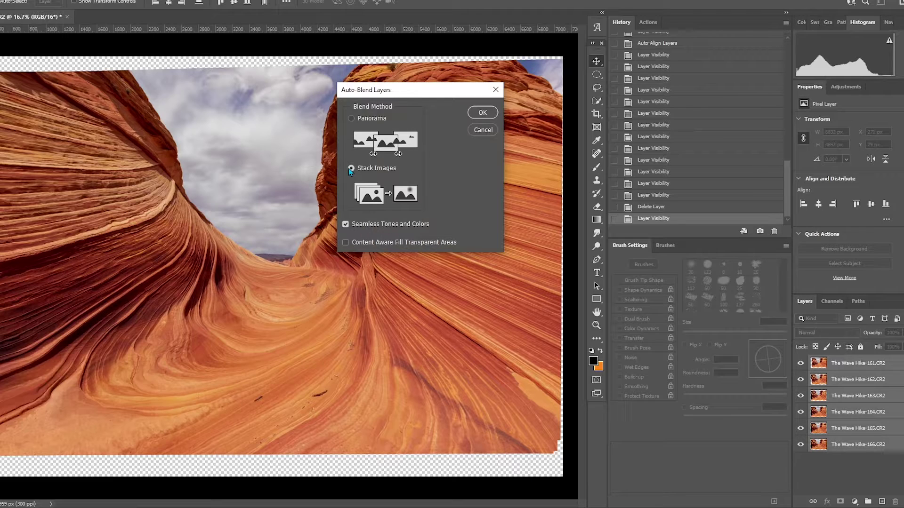
pyautogui.click(346, 242)
pyautogui.click(480, 113)
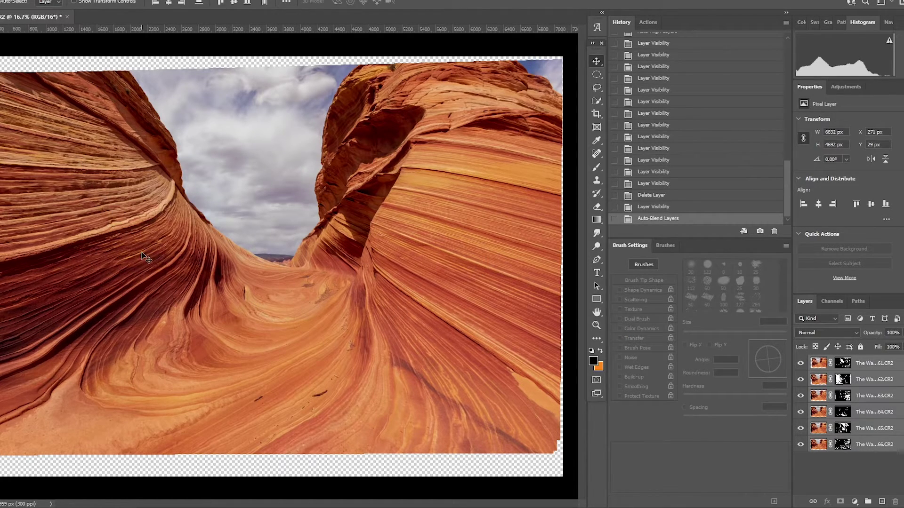
# Examine the blended canyon image up close and at full view, and compare it with the history state before Auto-Blend Layers
pyautogui.press('z')
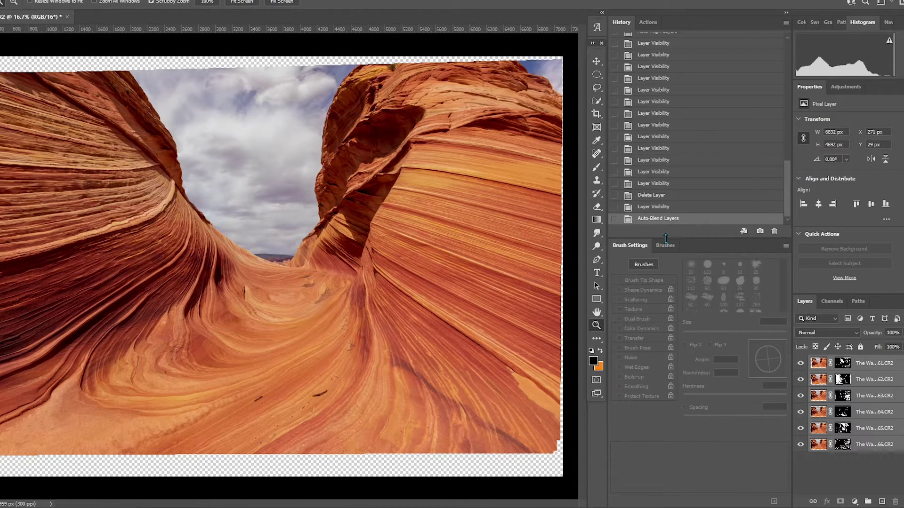
pyautogui.moveTo(293, 288); pyautogui.dragTo(367, 246)
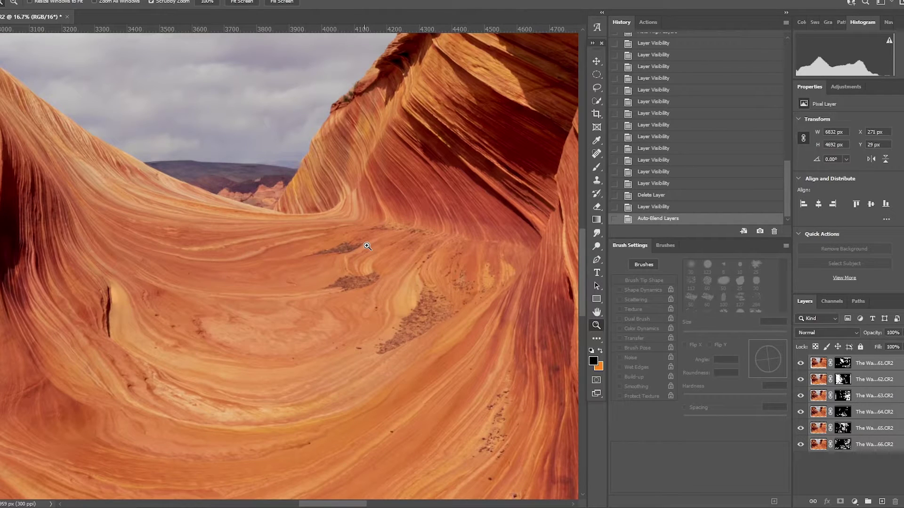
pyautogui.moveTo(367, 247); pyautogui.dragTo(263, 239)
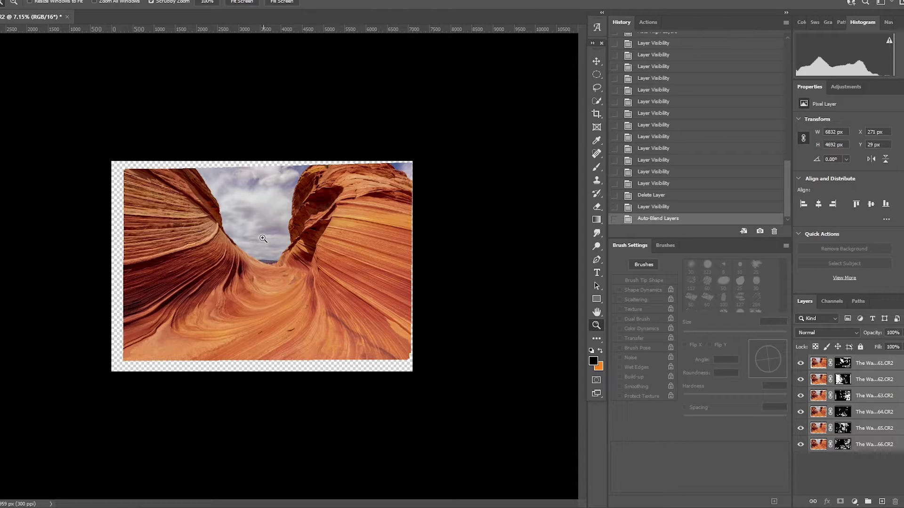
pyautogui.click(263, 239)
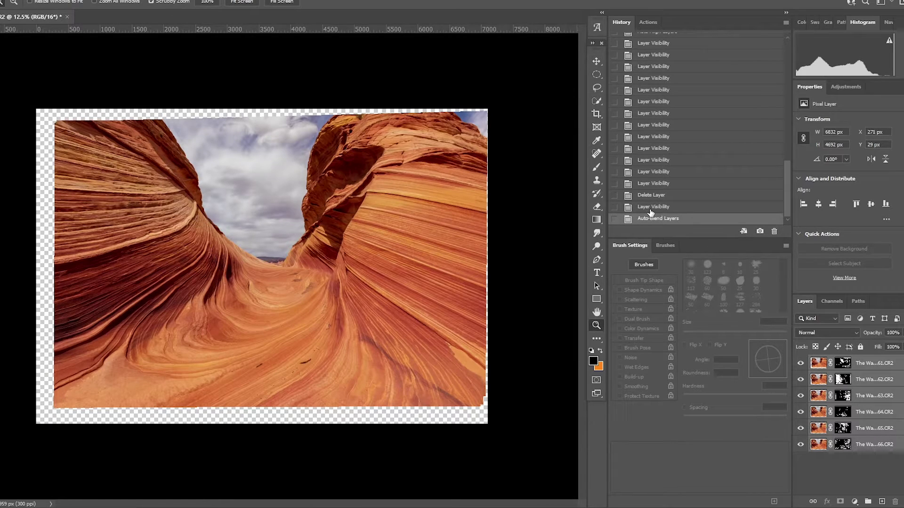
pyautogui.hotkey('ctrl', '+')
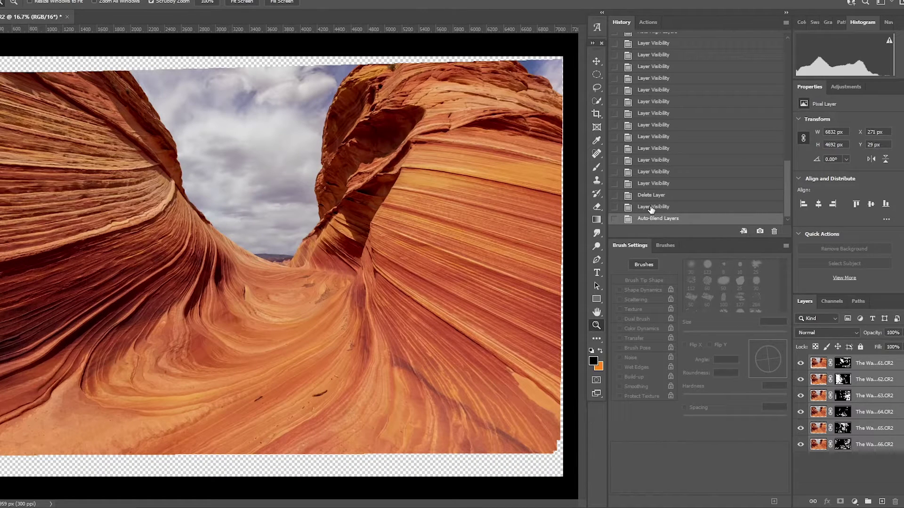
pyautogui.click(652, 207)
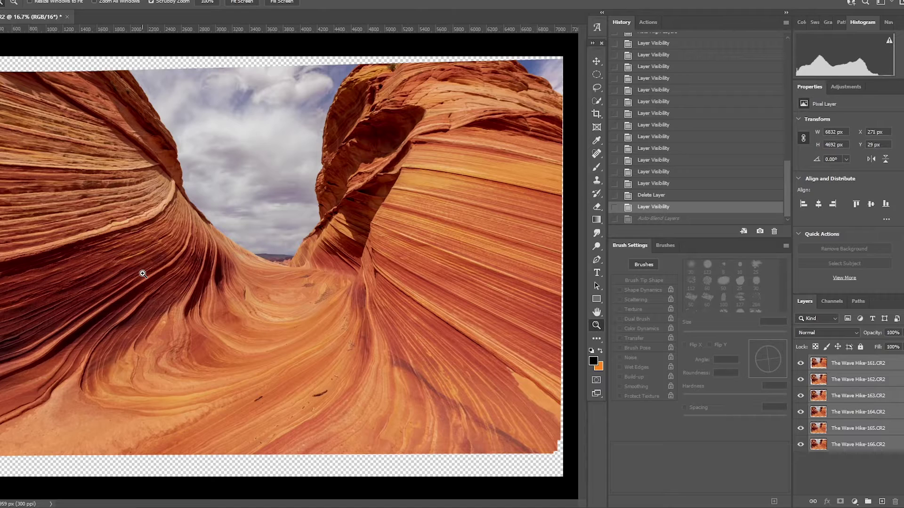
pyautogui.click(658, 219)
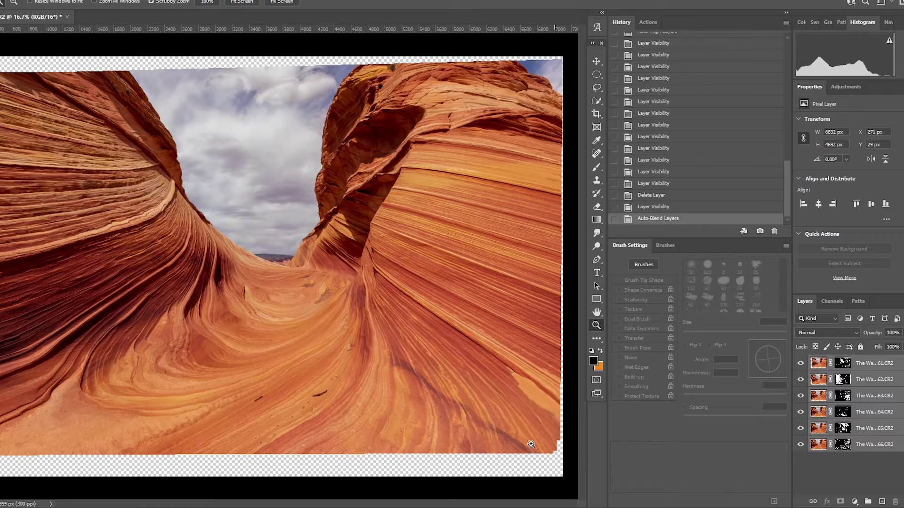
# Hide and show layer 161 to check its part in the blend, and merge all visible layers into one
pyautogui.click(800, 364)
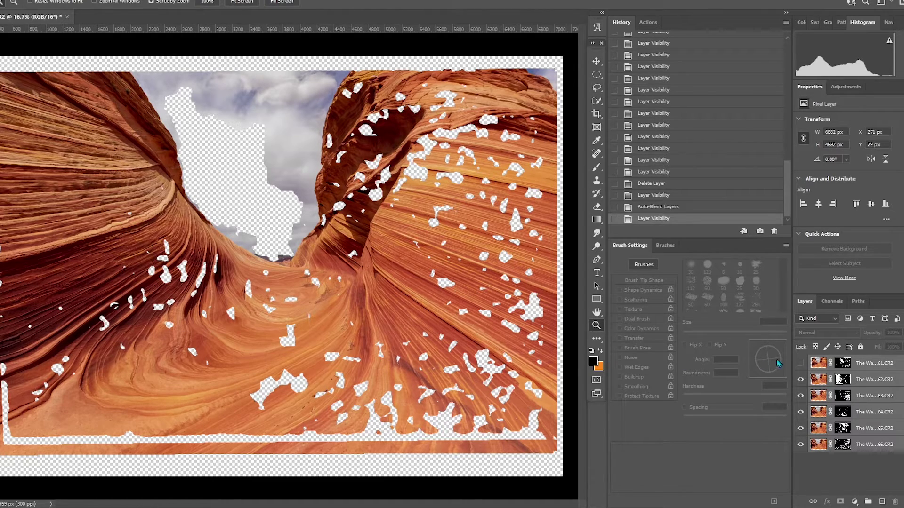
pyautogui.click(800, 363)
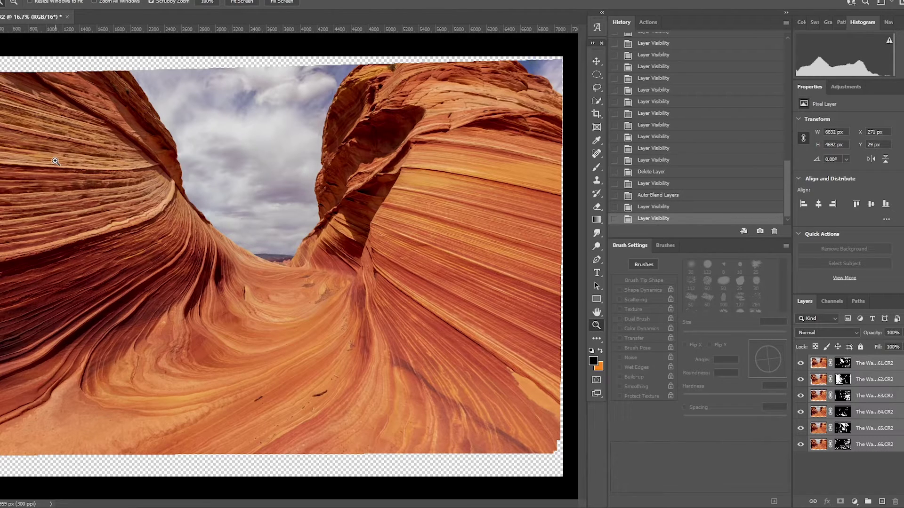
pyautogui.click(14, 0)
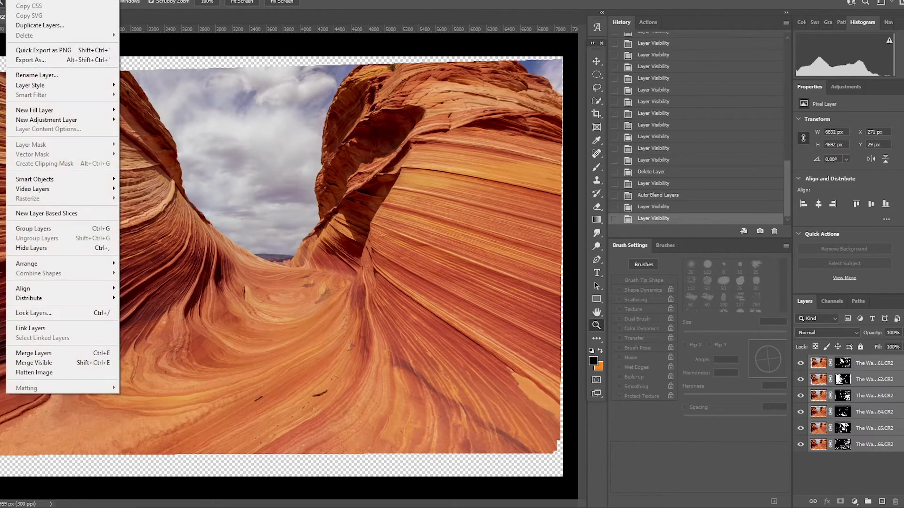
pyautogui.click(69, 368)
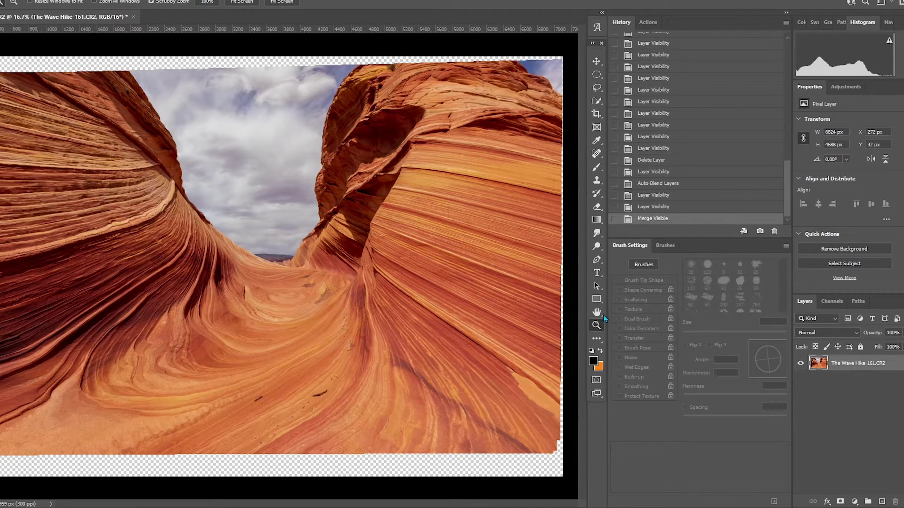
# Frame a crop of about 6335 by 4275 px that excludes the transparent edges around the merged image
pyautogui.click(596, 113)
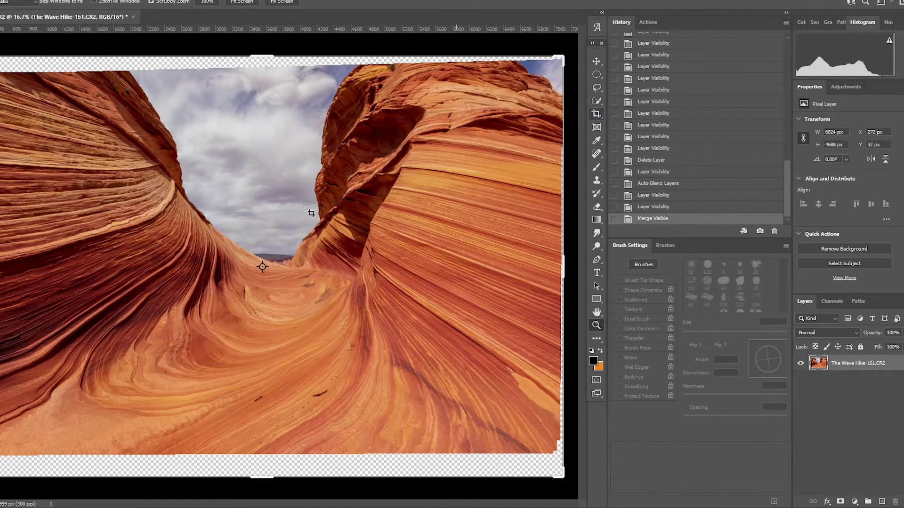
pyautogui.moveTo(1, 57); pyautogui.dragTo(2, 57)
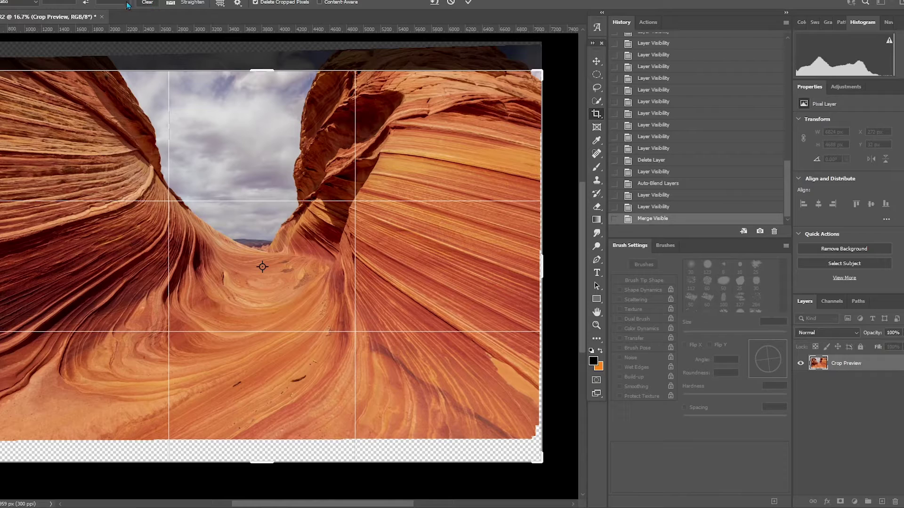
pyautogui.moveTo(541, 72); pyautogui.dragTo(537, 61)
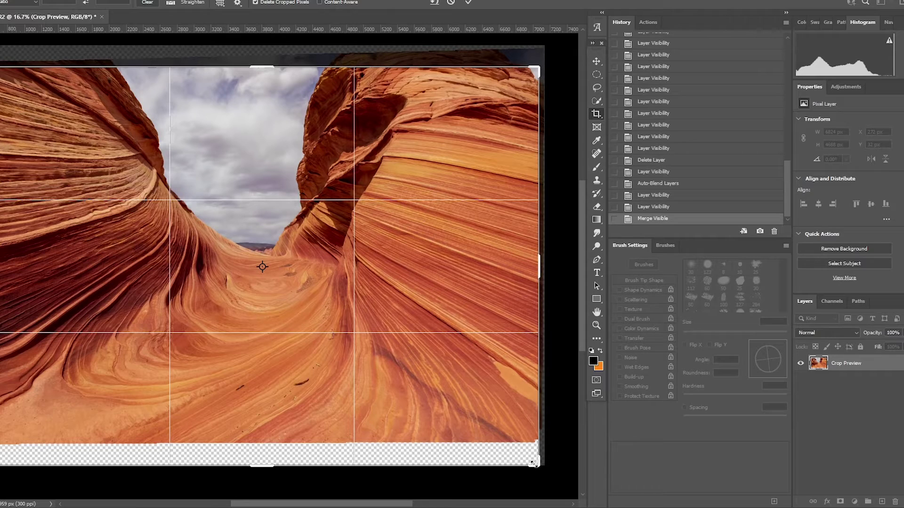
pyautogui.moveTo(532, 463)
pyautogui.mouseDown()
pyautogui.moveTo(534, 435)
pyautogui.moveTo(526, 447)
pyautogui.mouseUp()
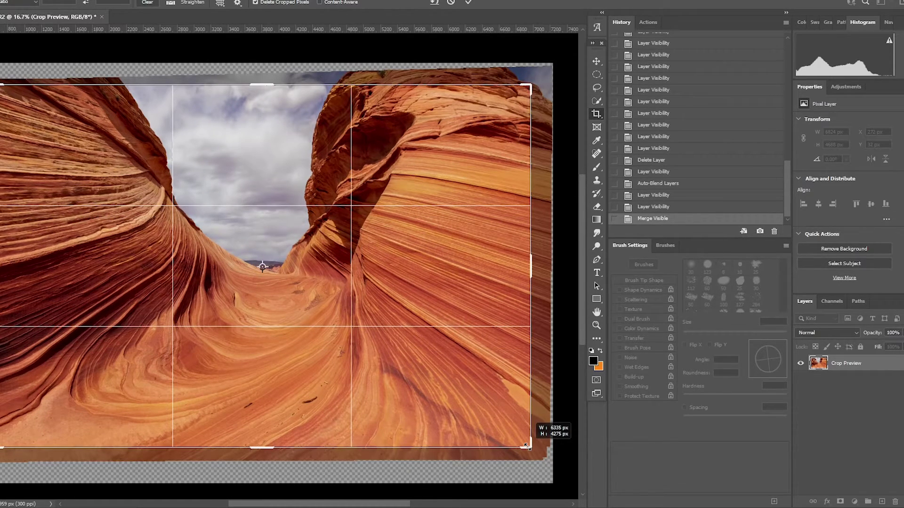
# Constrain the crop to 16 : 9 and apply it, and return to the Merge Visible history state
pyautogui.click(19, 2)
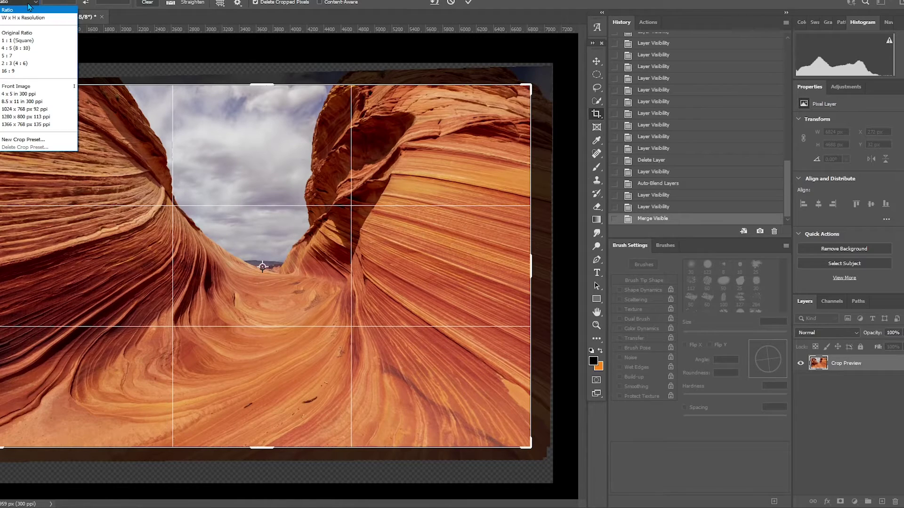
pyautogui.click(35, 71)
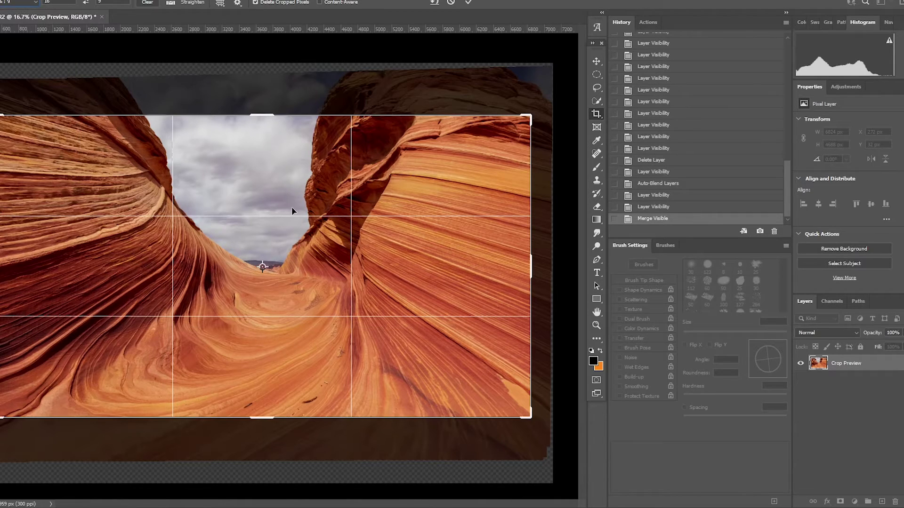
pyautogui.click(147, 2)
pyautogui.click(597, 62)
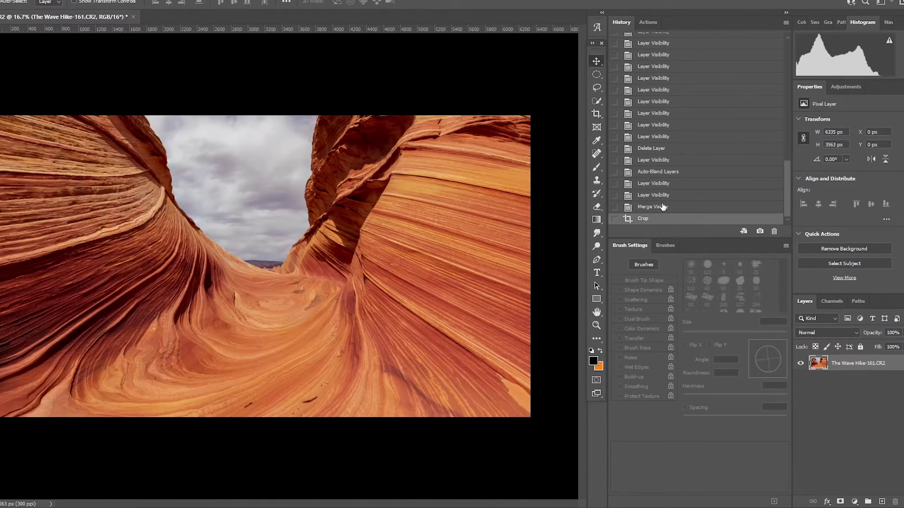
pyautogui.click(662, 207)
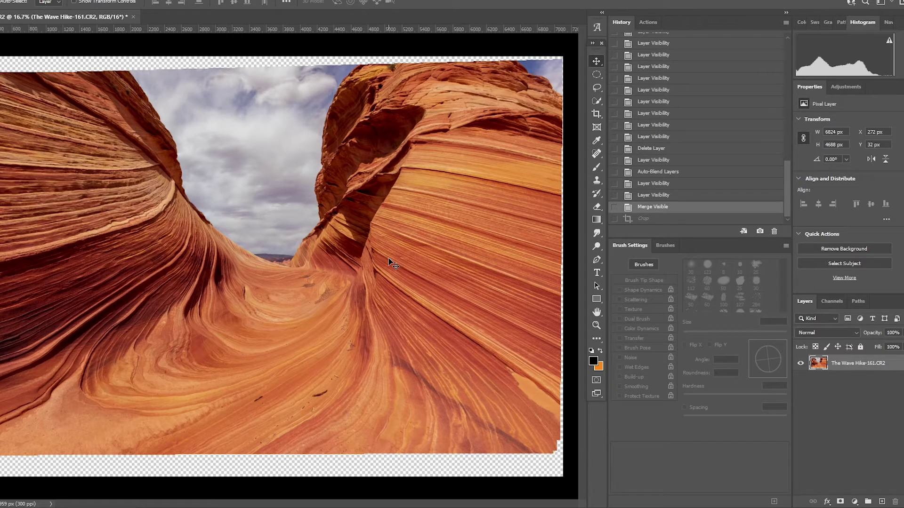
pyautogui.press('z')
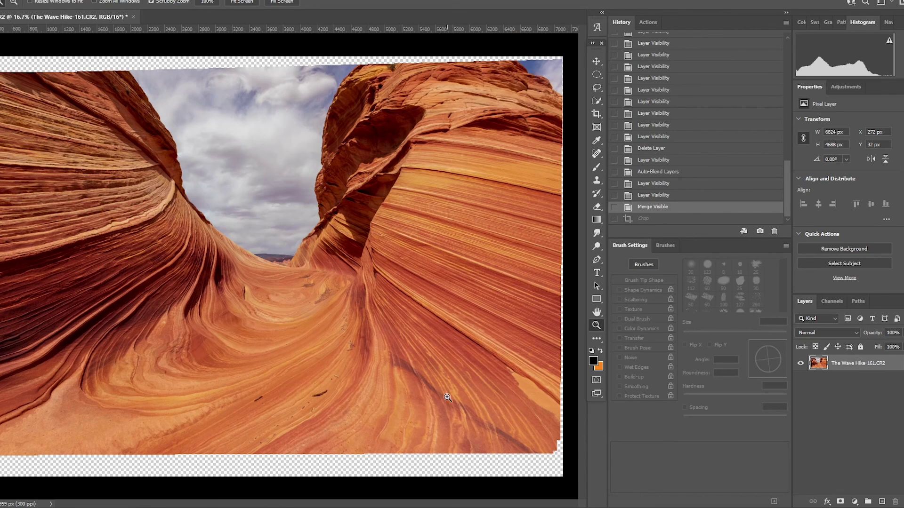
pyautogui.click(448, 506)
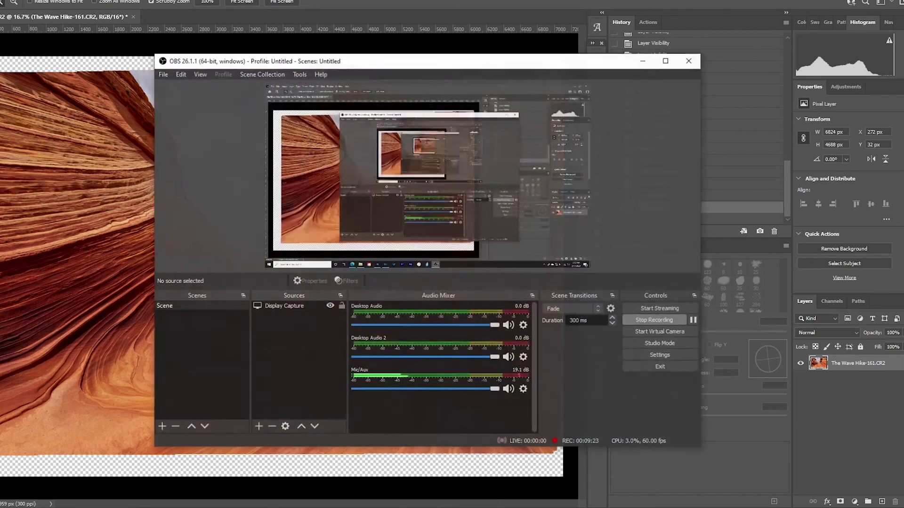